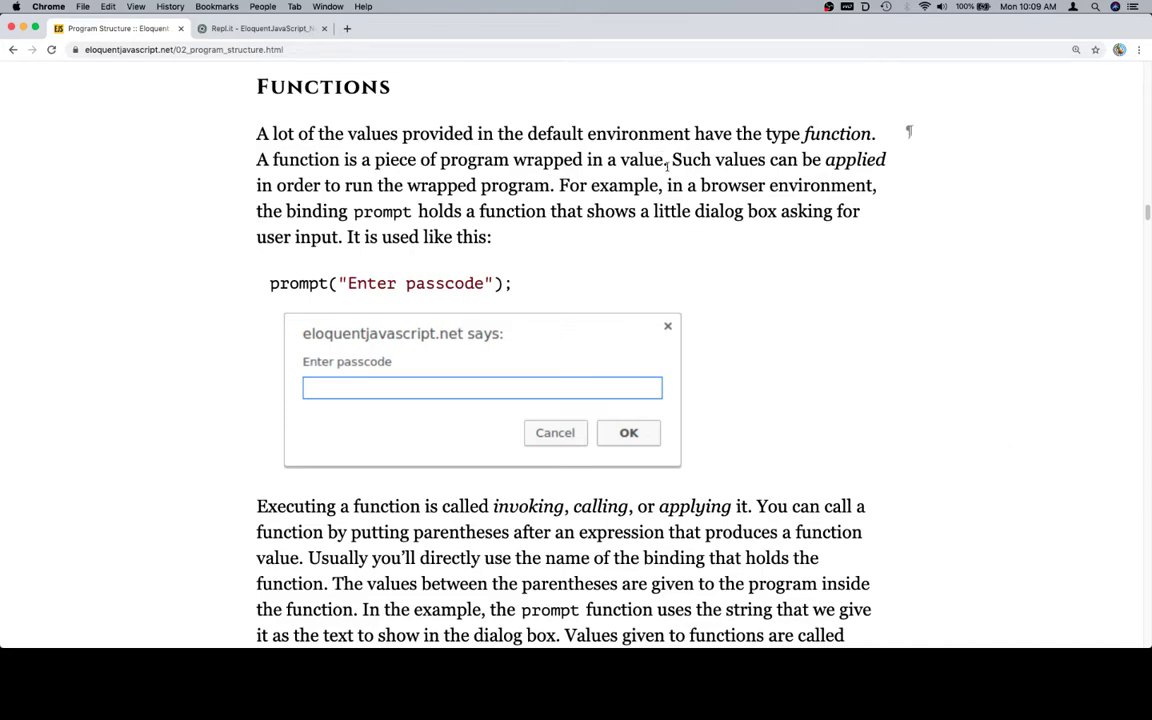
Copy the book's sentence defining a function into the index.js notes as a "function:" entry below the environment entry.
{"action": "left_click_drag", "start_coordinate": [667, 161], "coordinate": [254, 158]}
{"action": "key", "text": "super+c"}
{"action": "left_click", "coordinate": [258, 28]}
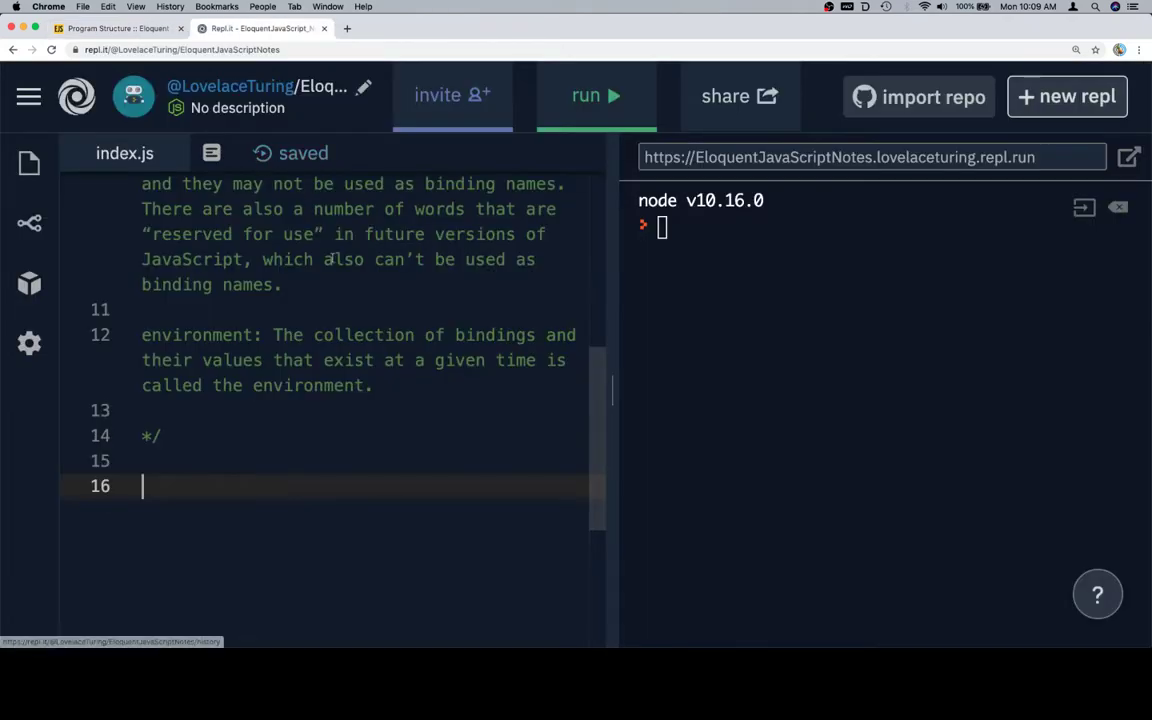
{"action": "left_click", "coordinate": [388, 386]}
{"action": "key", "text": "Return"}
{"action": "key", "text": "Return"}
{"action": "key", "text": "Up"}
{"action": "key", "text": "Return"}
{"action": "type", "text": "functions"}
{"action": "key", "text": "BackSpace"}
{"action": "type", "text": ":"}
{"action": "key", "text": "super+v"}
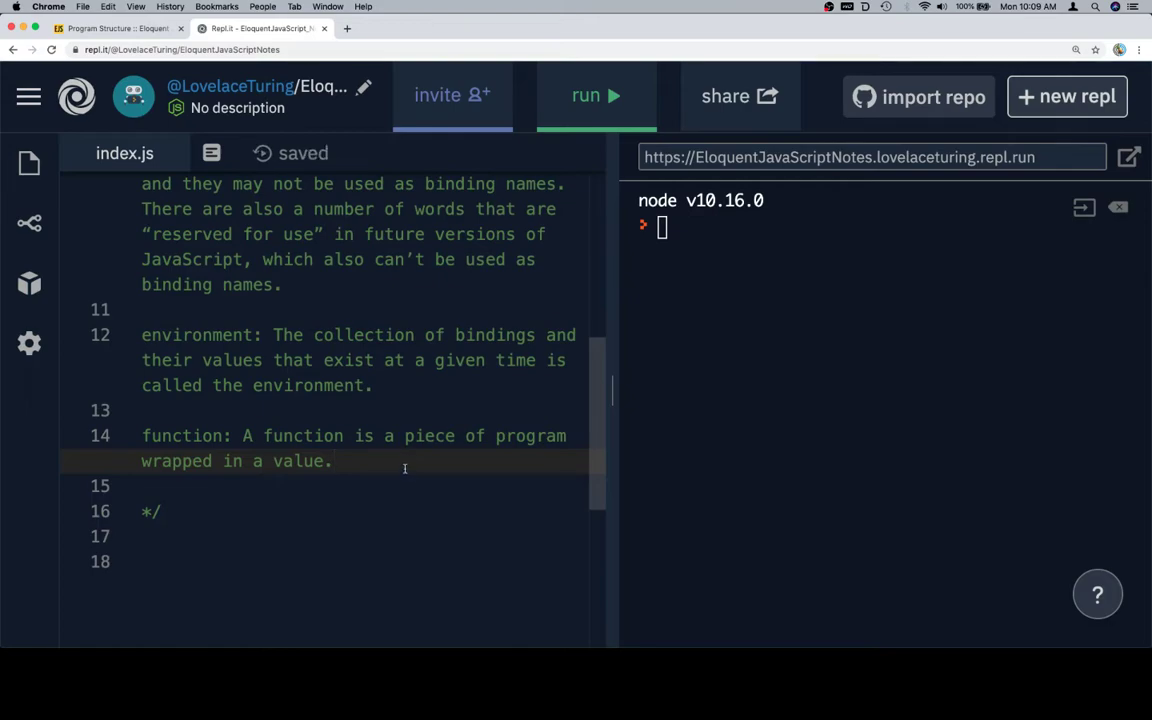
Return to the book's Functions section and change the prompt example's message to "Enter passcodey-dodey".
{"action": "key", "text": "ctrl+shift+Tab"}
{"action": "left_click", "coordinate": [655, 213]}
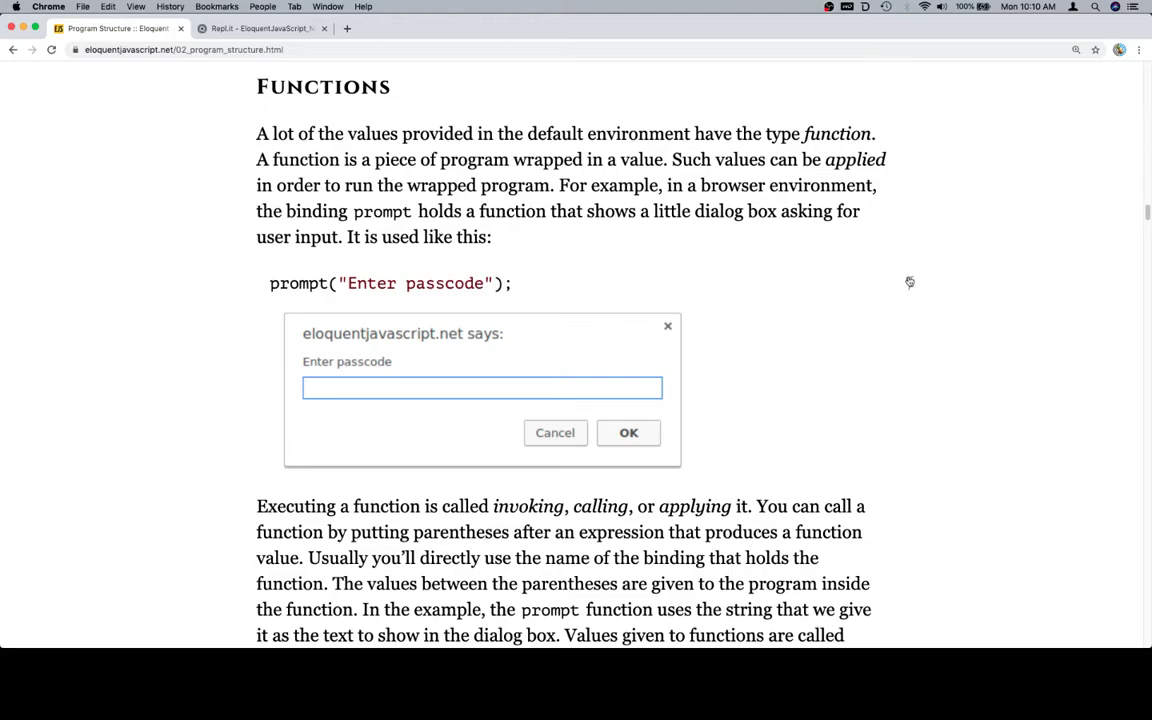
{"action": "scroll", "coordinate": [908, 283], "scroll_direction": "down", "scroll_amount": 3}
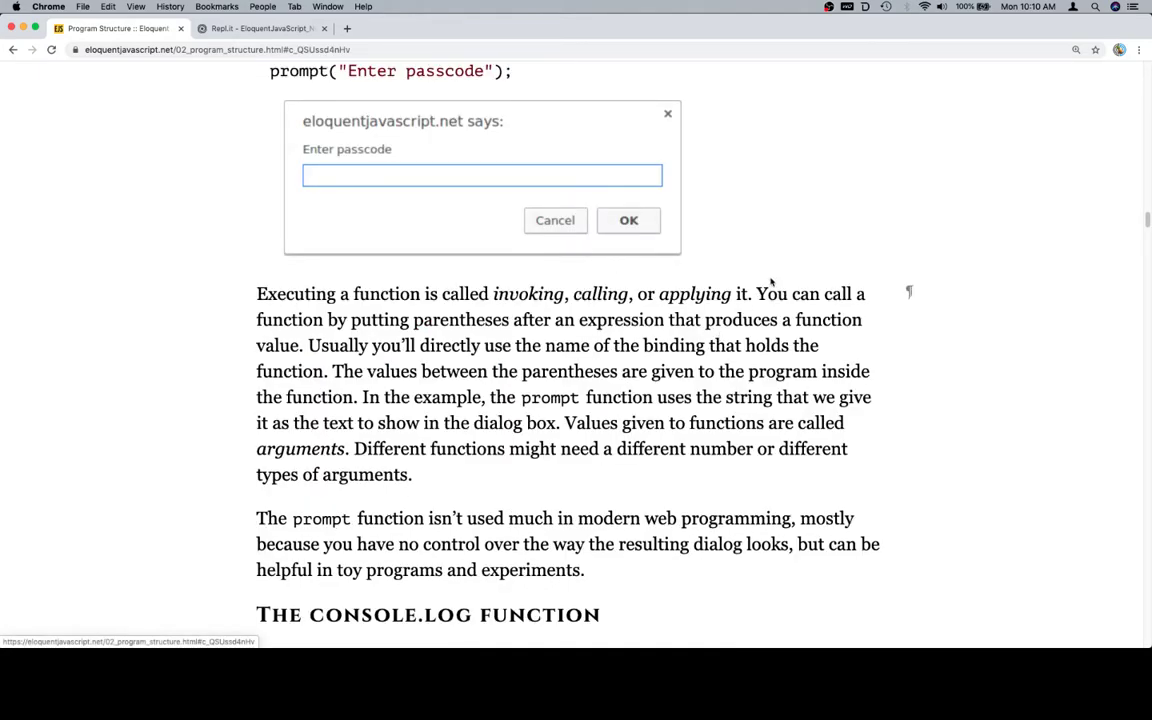
{"action": "scroll", "coordinate": [771, 275], "scroll_direction": "up", "scroll_amount": 2}
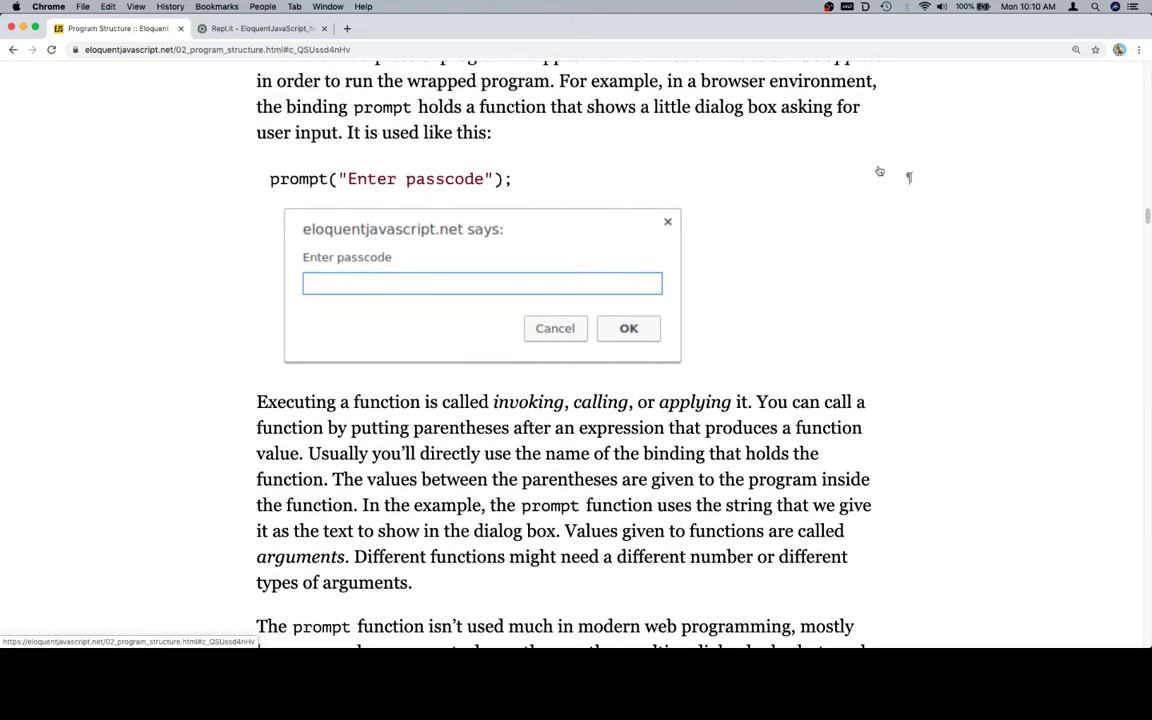
{"action": "scroll", "coordinate": [905, 175], "scroll_direction": "down", "scroll_amount": 2}
{"action": "scroll", "coordinate": [910, 175], "scroll_direction": "up", "scroll_amount": 2}
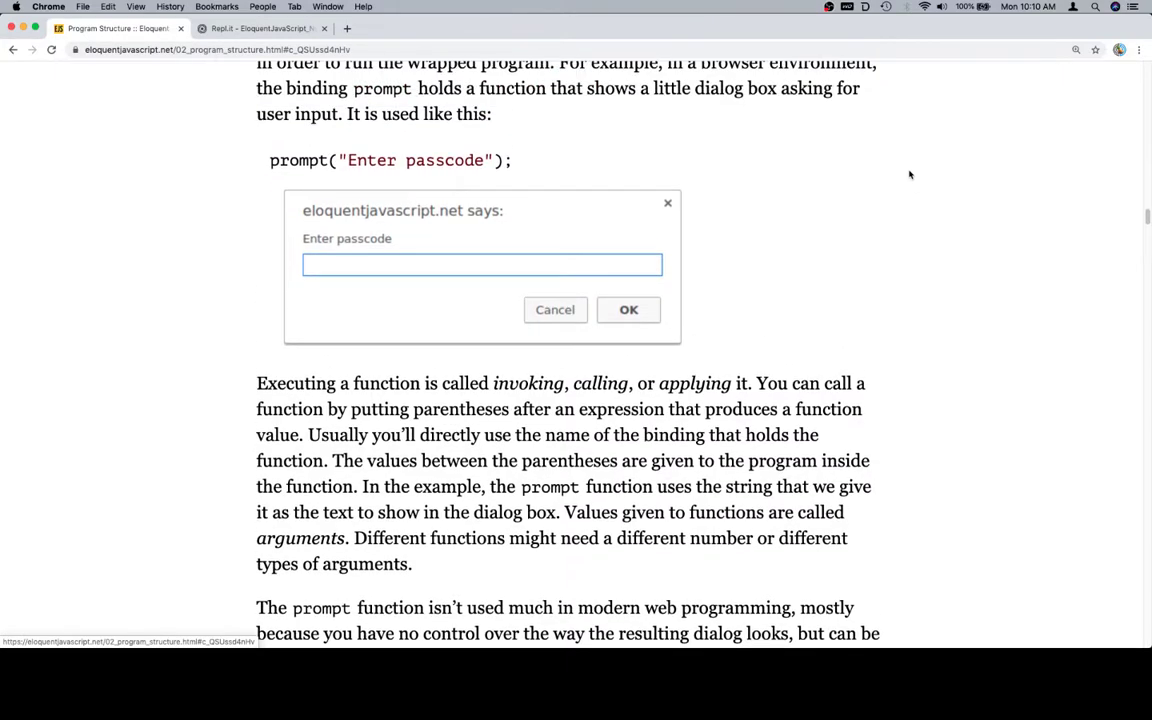
{"action": "left_click", "coordinate": [482, 160]}
{"action": "type", "text": "y-dodey"}
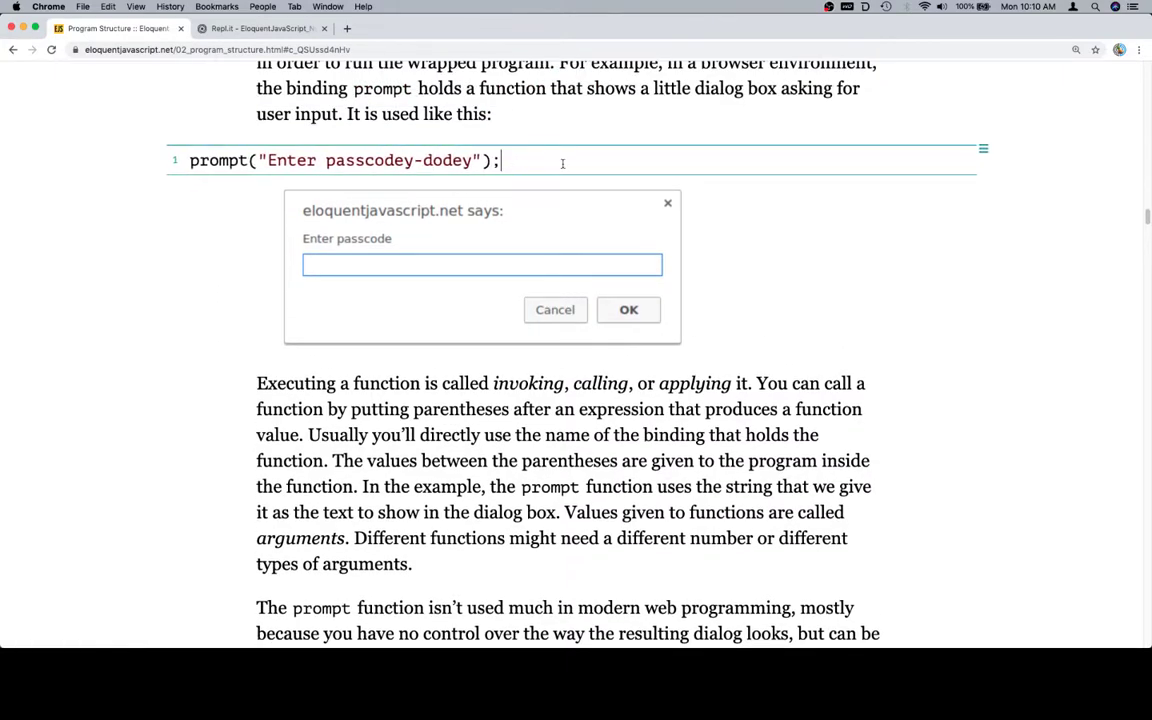
Run the edited prompt example and submit a passcode in its dialog.
{"action": "left_click", "coordinate": [984, 150]}
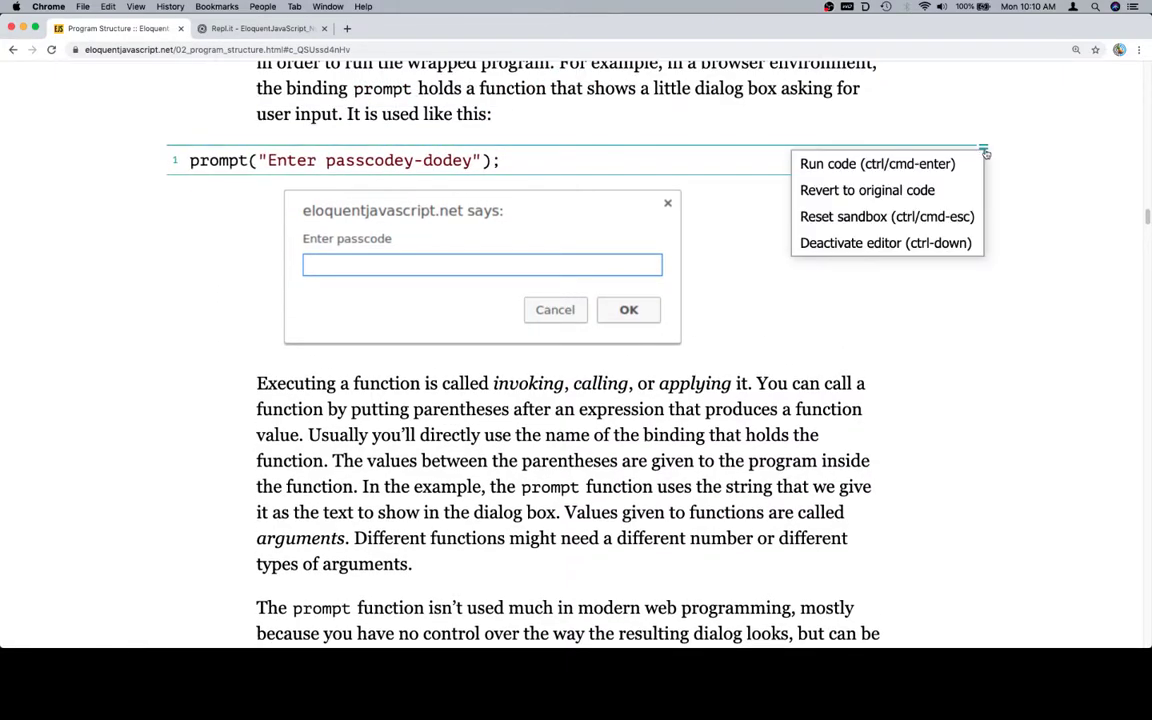
{"action": "left_click", "coordinate": [880, 164]}
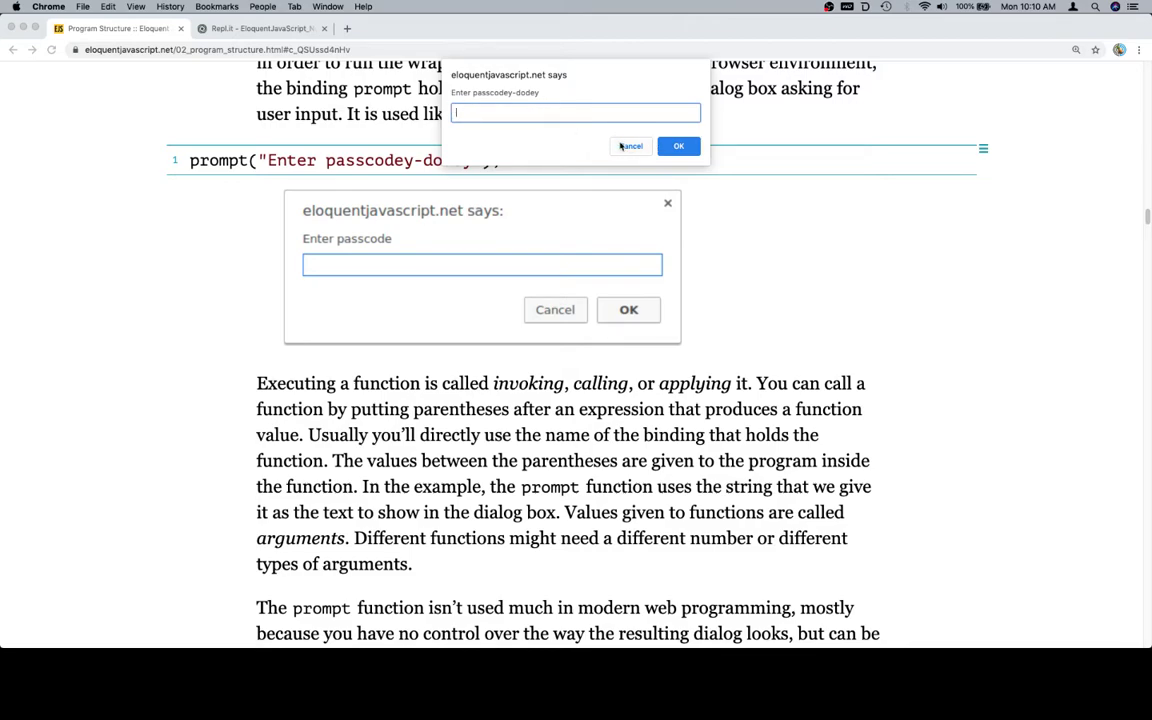
{"action": "type", "text": "passcode"}
{"action": "key", "text": "Return"}
Replace the prompt example's message with "This message is diplayed", then run the code and cancel its dialog.
{"action": "left_click_drag", "start_coordinate": [474, 160], "coordinate": [270, 163]}
{"action": "type", "text": "This message "}
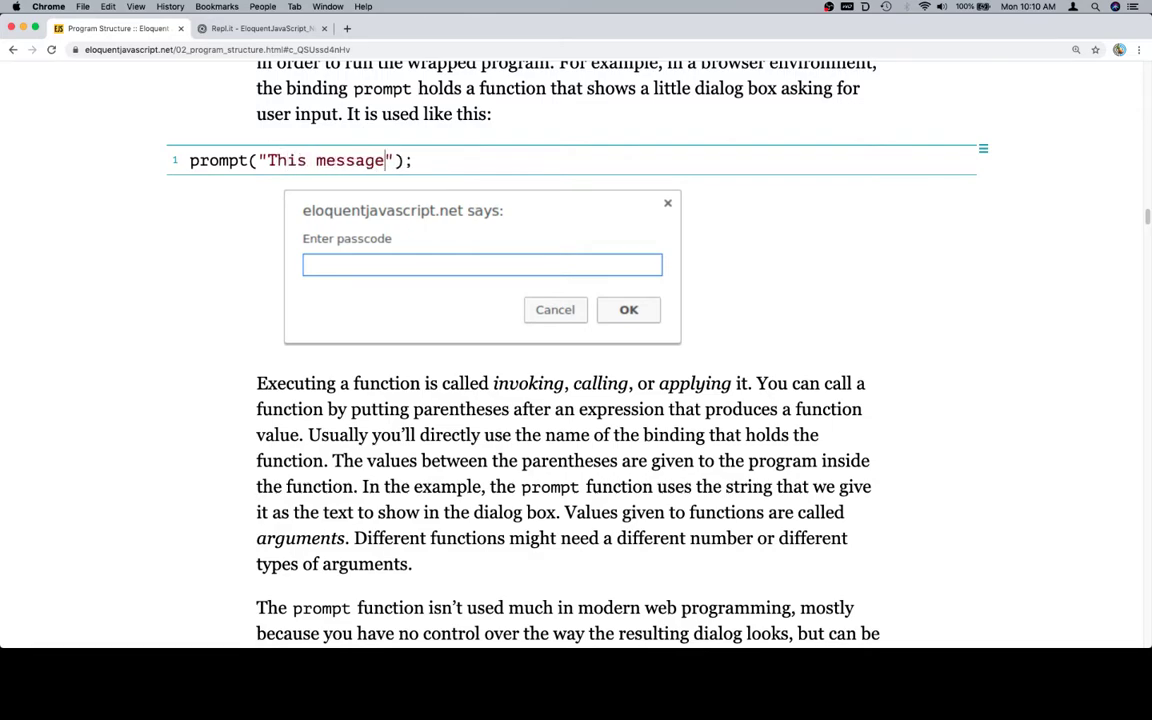
{"action": "type", "text": "is diplayed"}
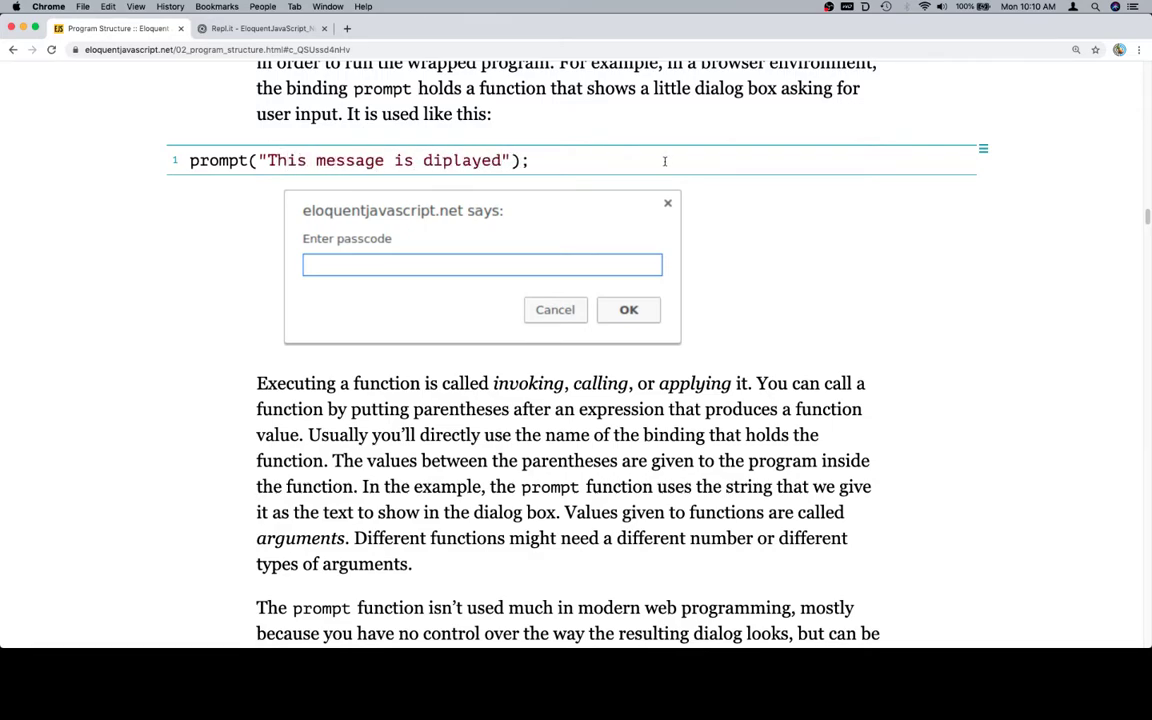
{"action": "left_click", "coordinate": [983, 148]}
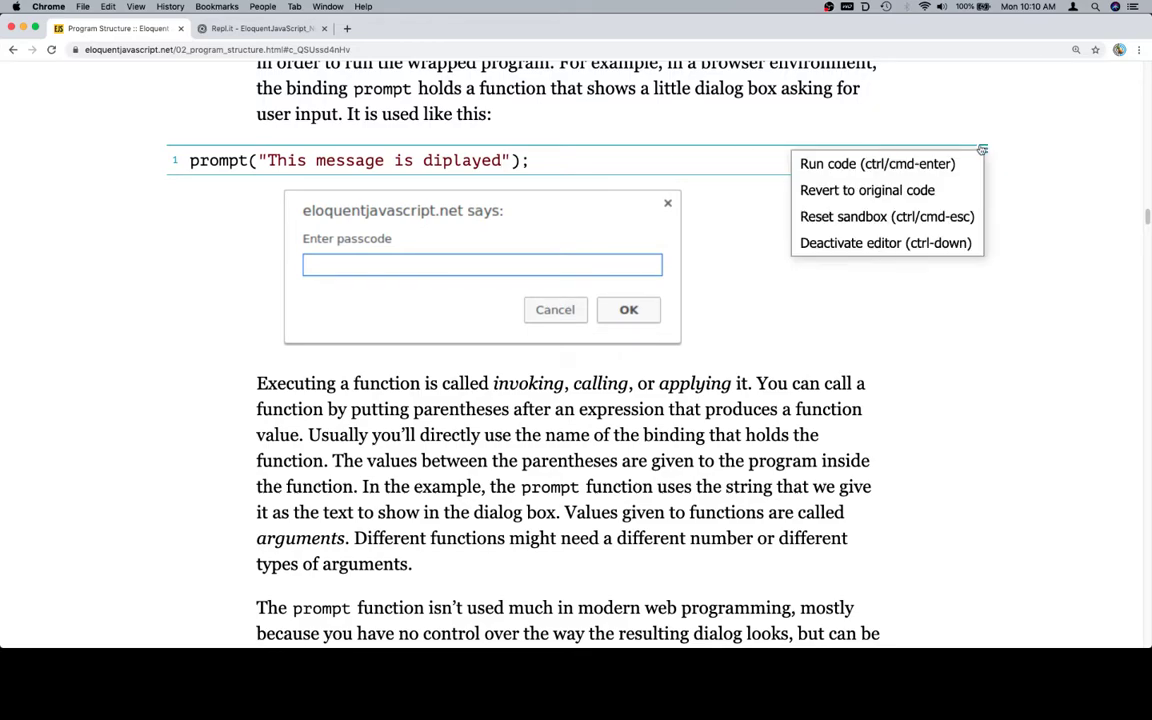
{"action": "left_click", "coordinate": [910, 165]}
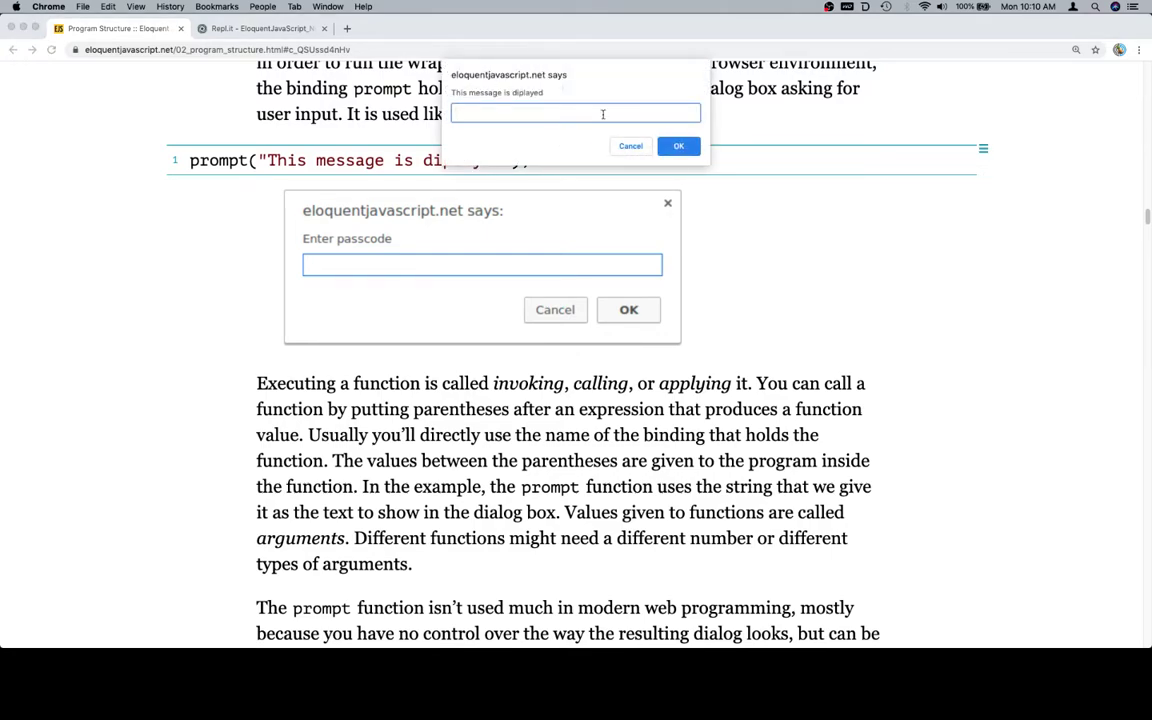
{"action": "left_click", "coordinate": [628, 147]}
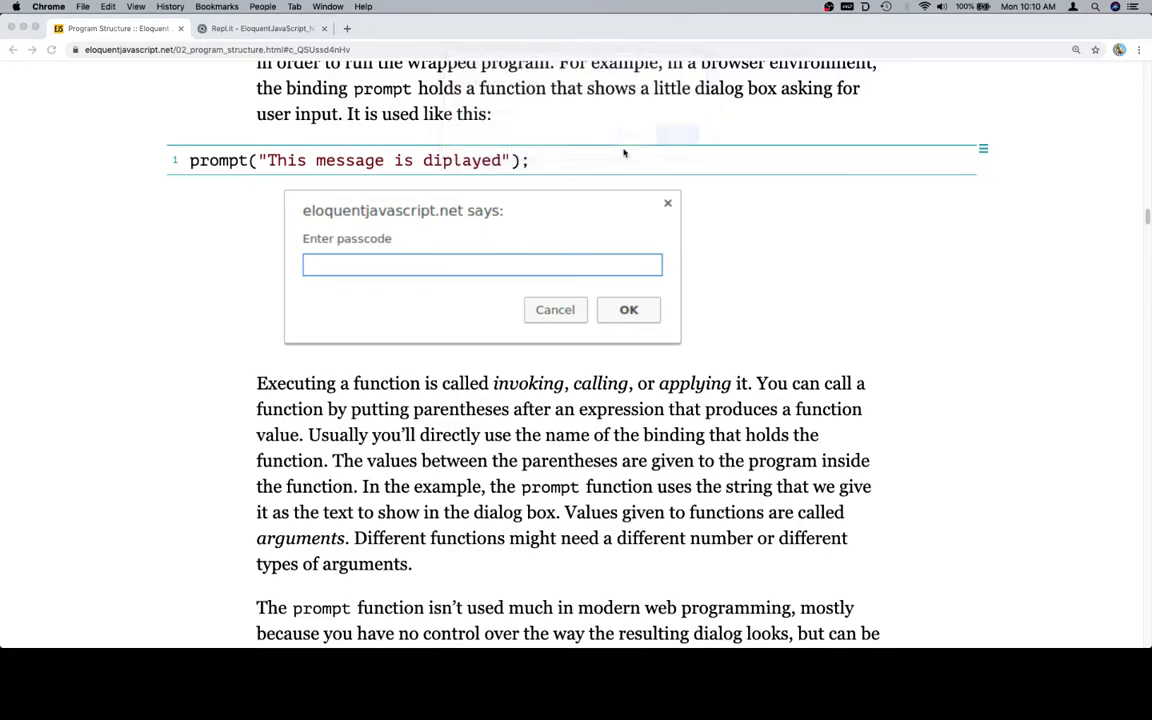
Copy the sentence about invoking, calling or applying into the index.js notes as an "executing a function:" entry below the function entry.
{"action": "scroll", "coordinate": [980, 283], "scroll_direction": "down", "scroll_amount": 2}
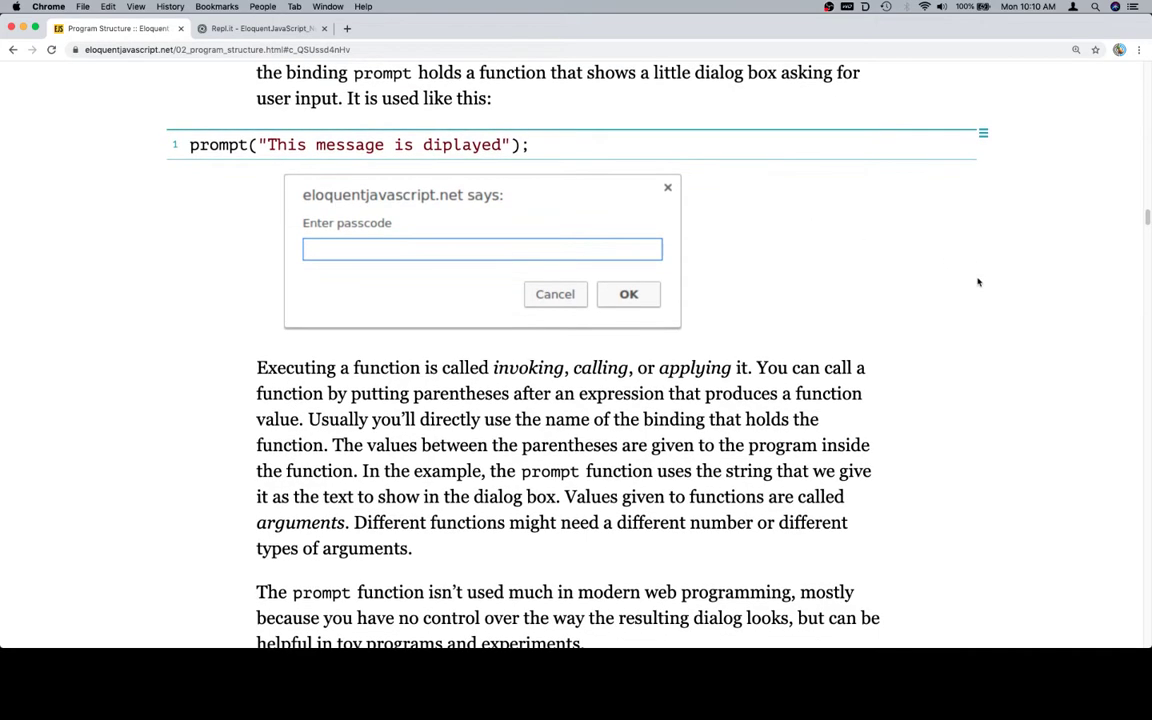
{"action": "scroll", "coordinate": [978, 282], "scroll_direction": "down", "scroll_amount": 2}
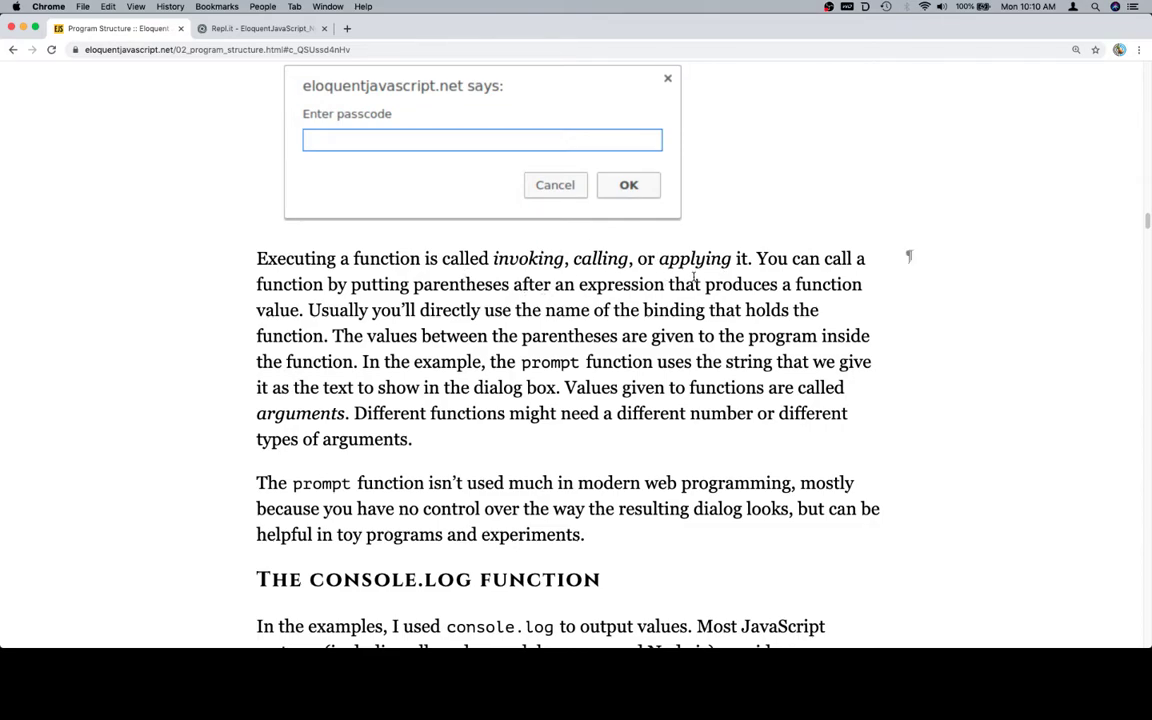
{"action": "left_click_drag", "start_coordinate": [751, 258], "coordinate": [257, 258]}
{"action": "key", "text": "super+c"}
{"action": "key", "text": "ctrl+Tab"}
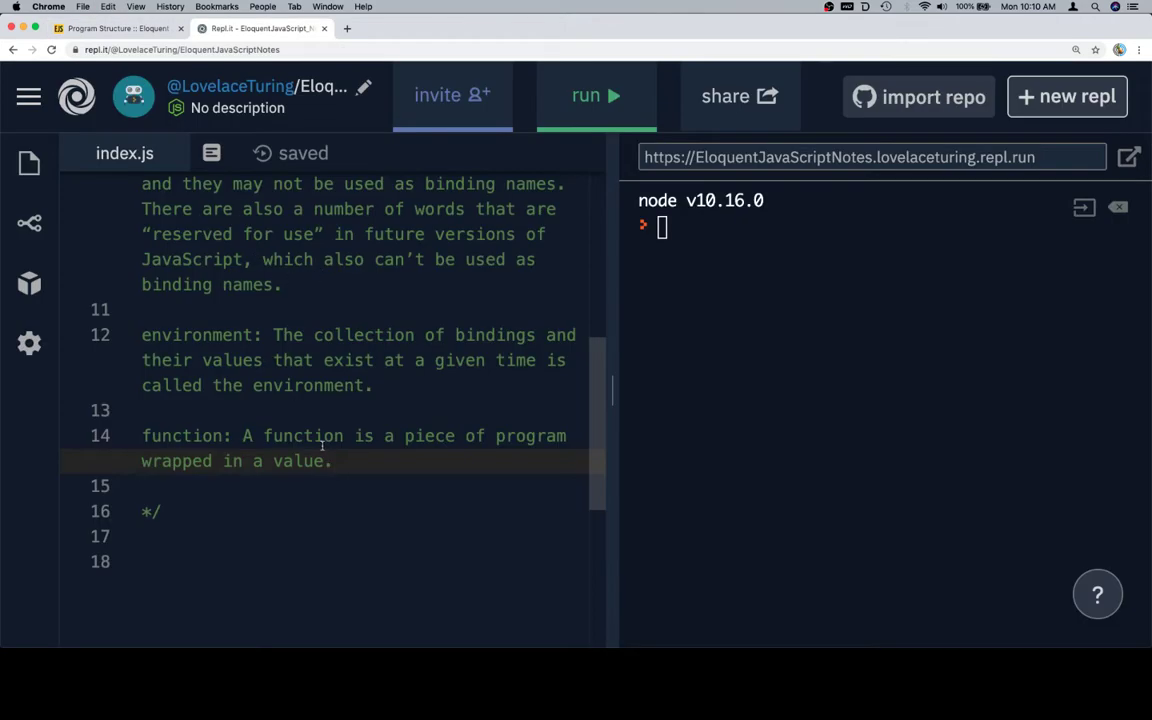
{"action": "key", "text": "Return"}
{"action": "key", "text": "Return"}
{"action": "type", "text": "executing a function:"}
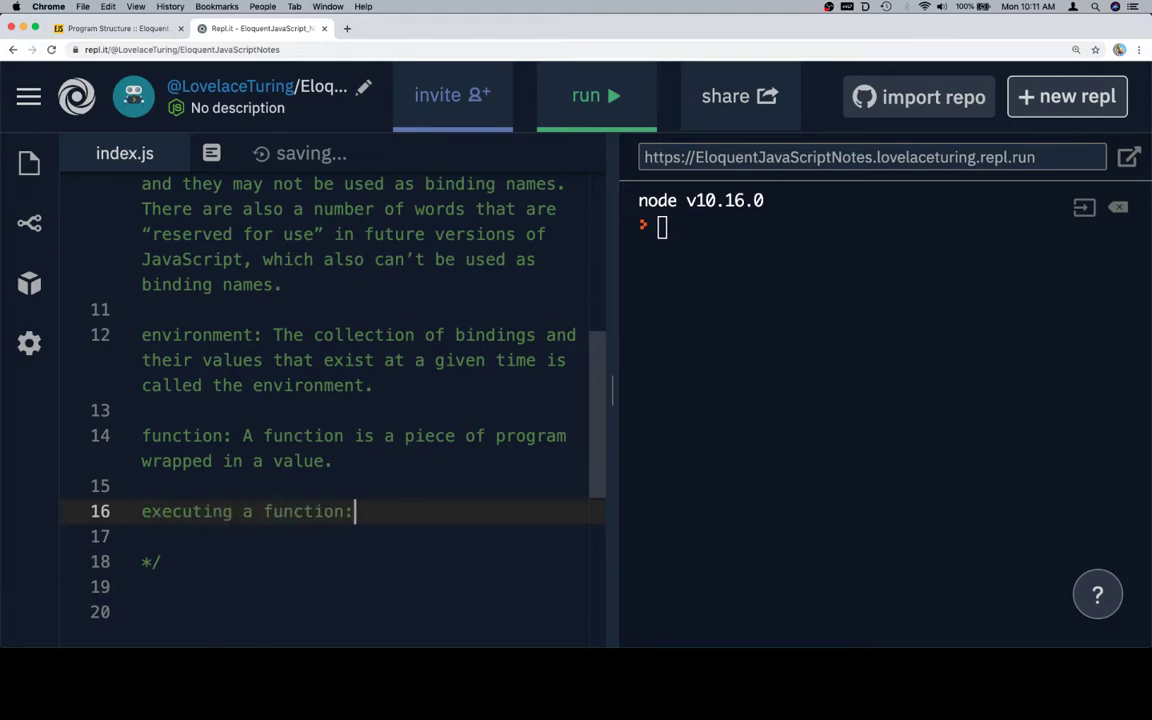
{"action": "key", "text": "super+v"}
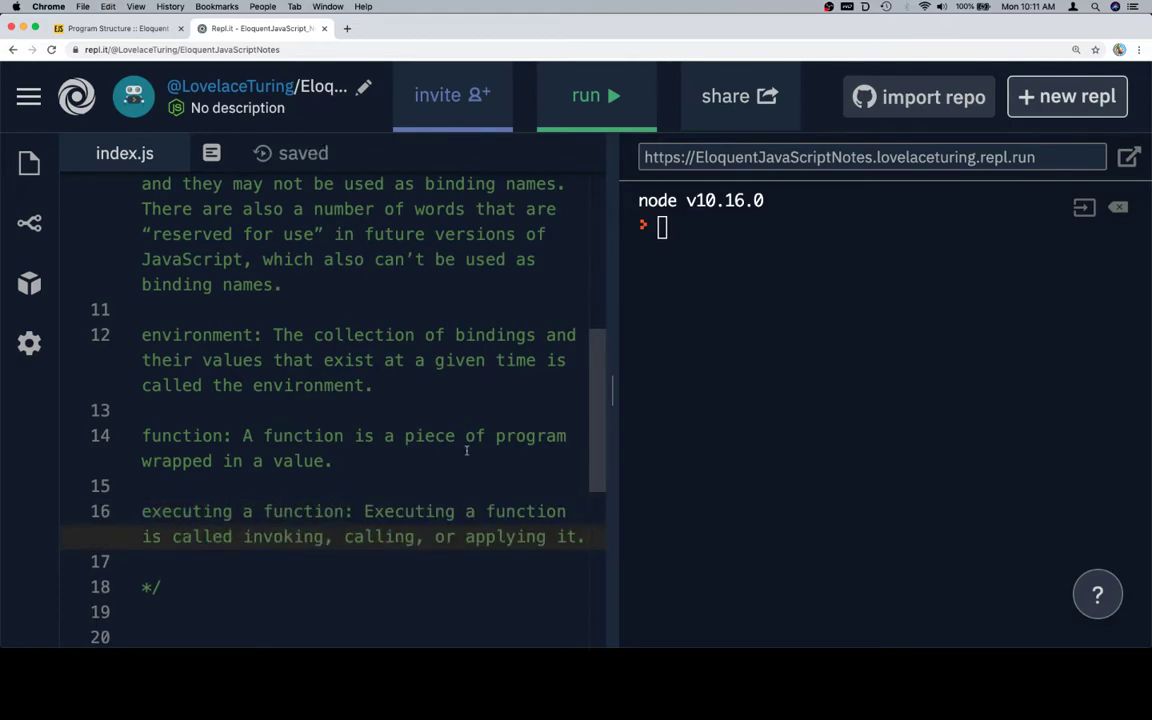
Examine the prompt call's function name, parentheses and argument in the book, along with the paragraphs on calling functions and arguments.
{"action": "key", "text": "ctrl+shift+Tab"}
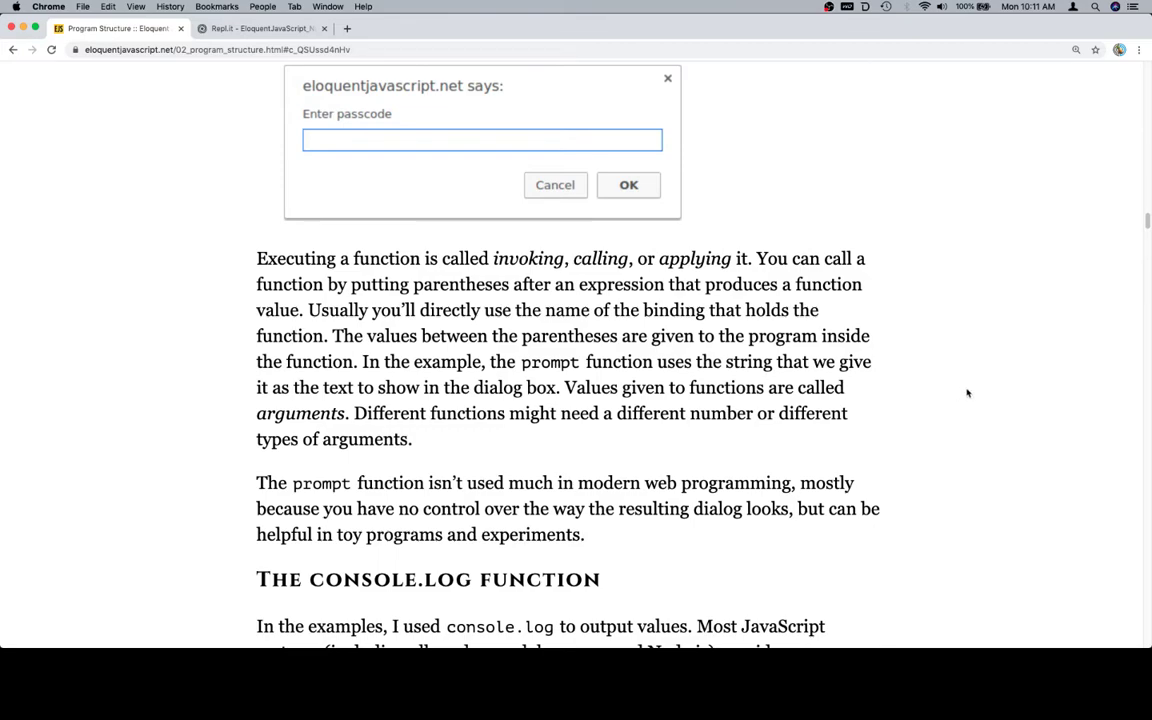
{"action": "scroll", "coordinate": [808, 385], "scroll_direction": "up", "scroll_amount": 3}
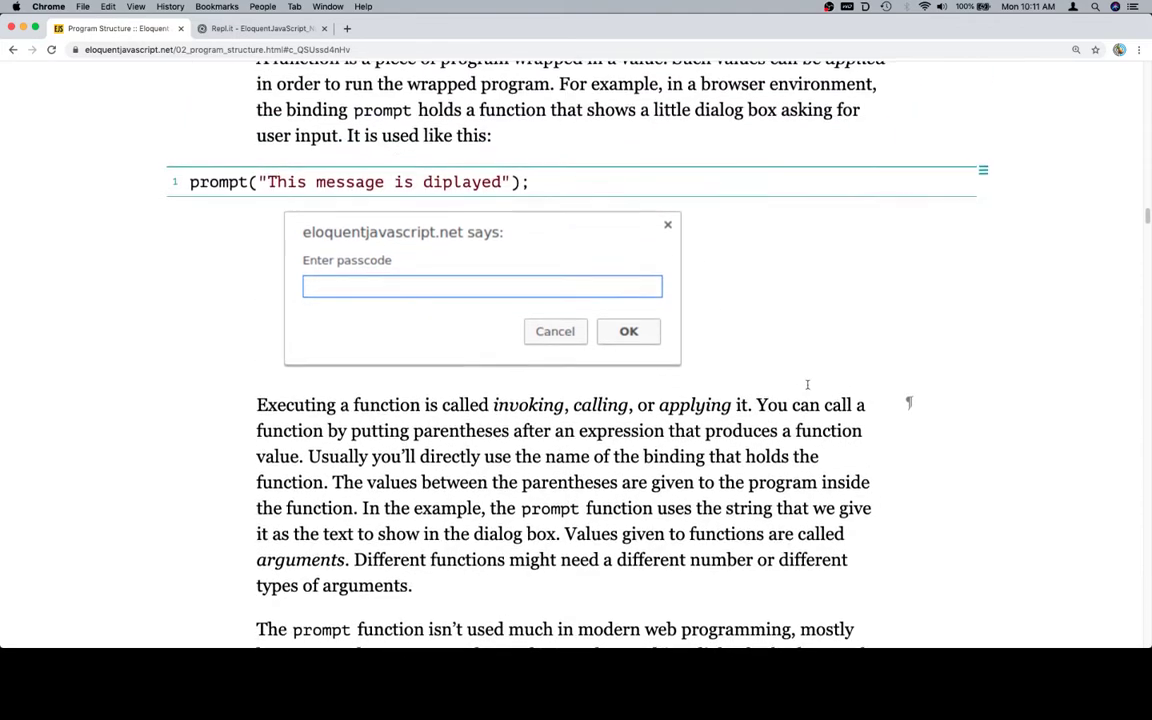
{"action": "double_click", "coordinate": [249, 178]}
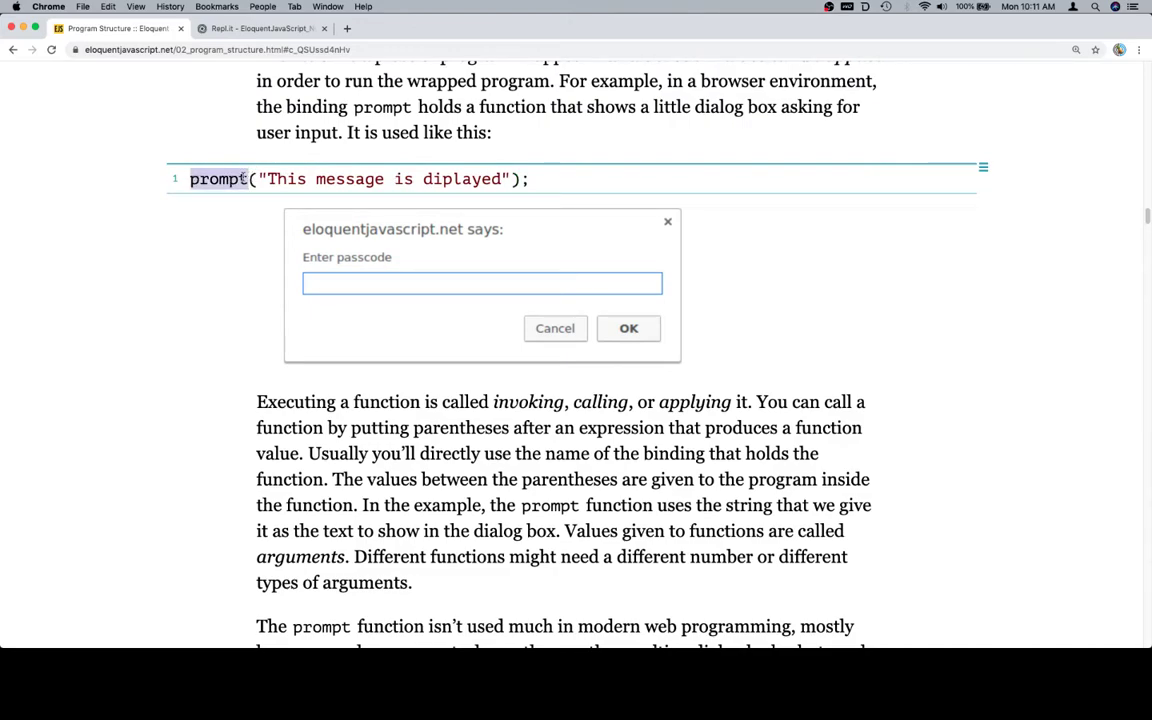
{"action": "left_click", "coordinate": [223, 162]}
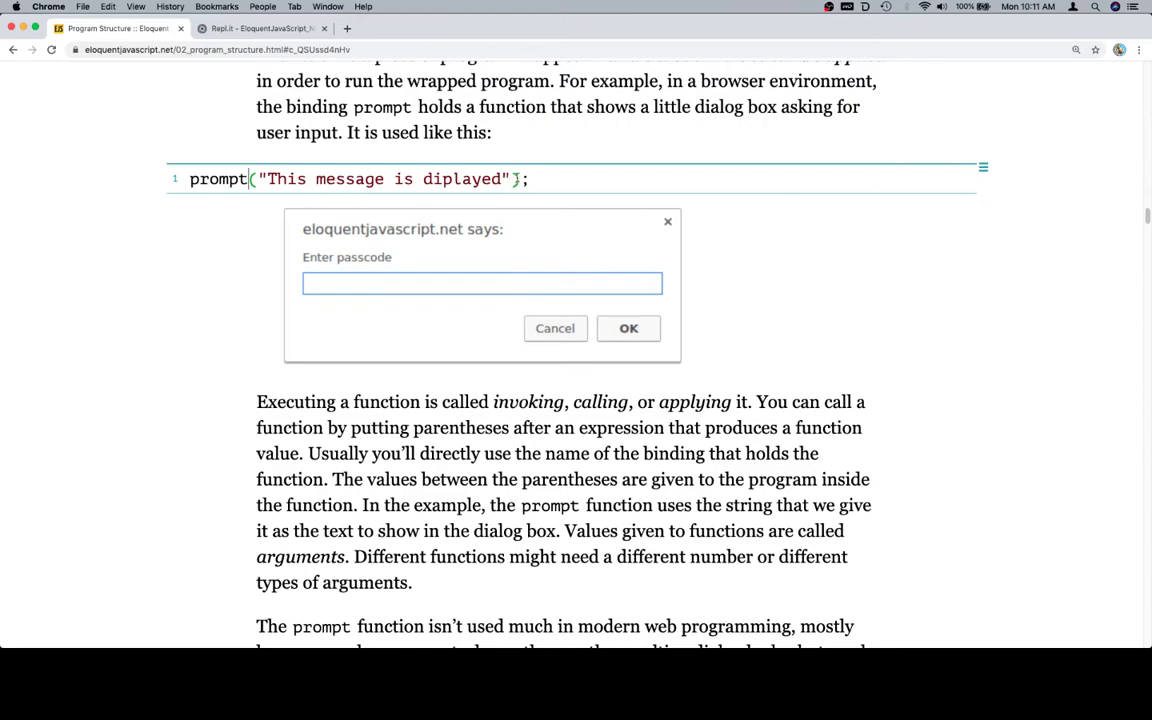
{"action": "left_click_drag", "start_coordinate": [512, 179], "coordinate": [251, 180]}
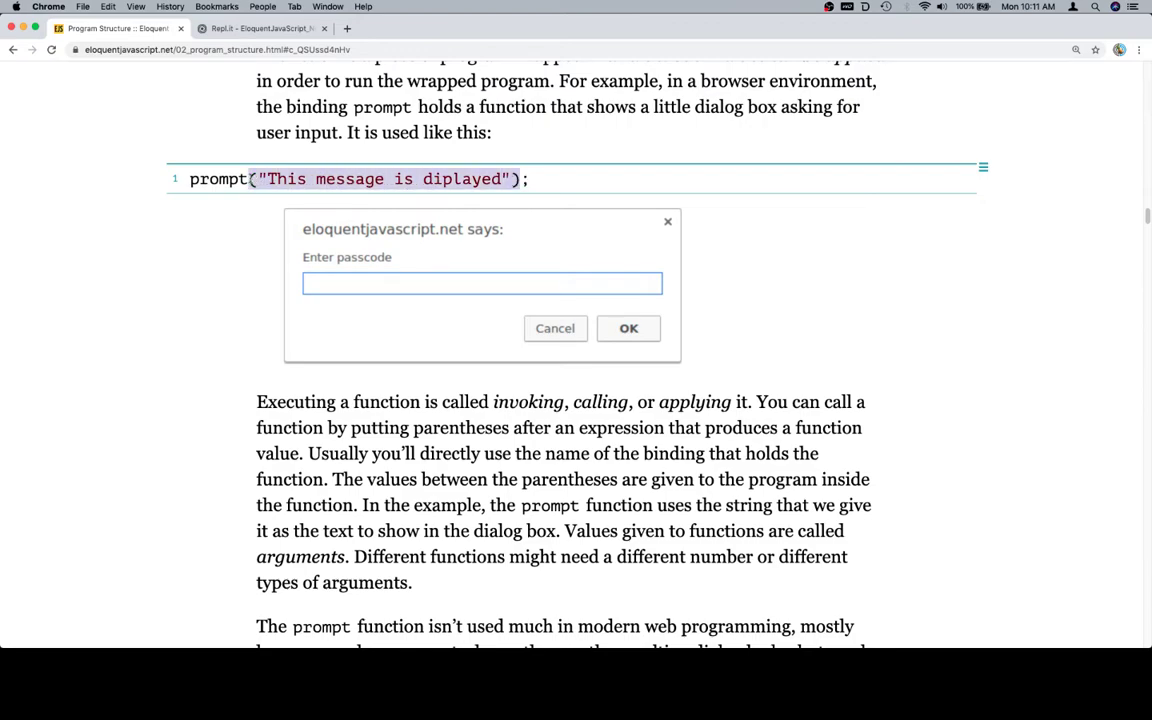
{"action": "left_click", "coordinate": [674, 176]}
{"action": "scroll", "coordinate": [928, 337], "scroll_direction": "down", "scroll_amount": 2}
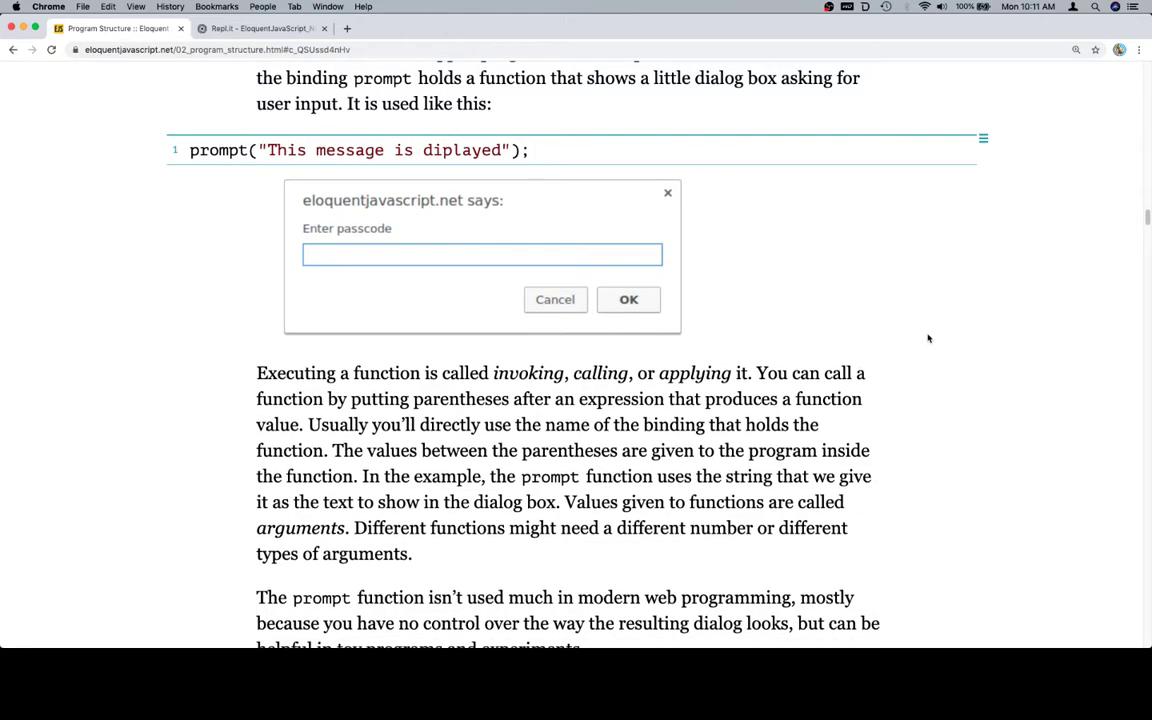
{"action": "scroll", "coordinate": [695, 442], "scroll_direction": "down", "scroll_amount": 1}
{"action": "scroll", "coordinate": [700, 442], "scroll_direction": "down", "scroll_amount": 1}
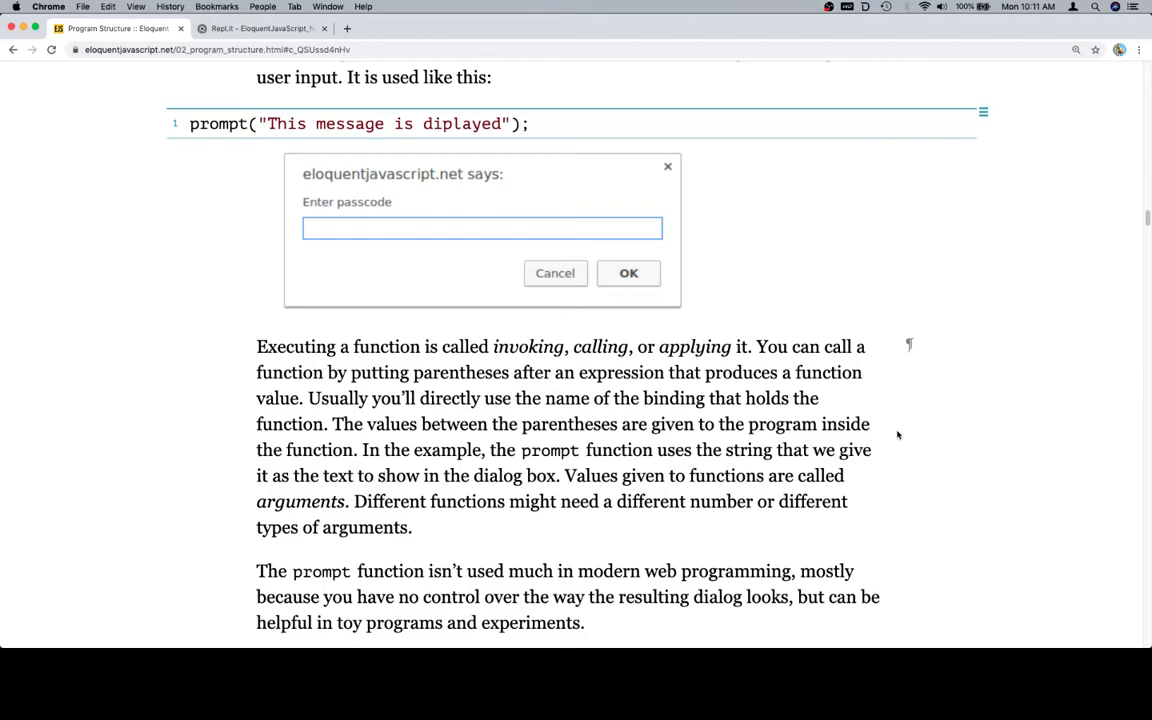
{"action": "scroll", "coordinate": [1007, 380], "scroll_direction": "down", "scroll_amount": 2}
{"action": "scroll", "coordinate": [1007, 380], "scroll_direction": "down", "scroll_amount": 3}
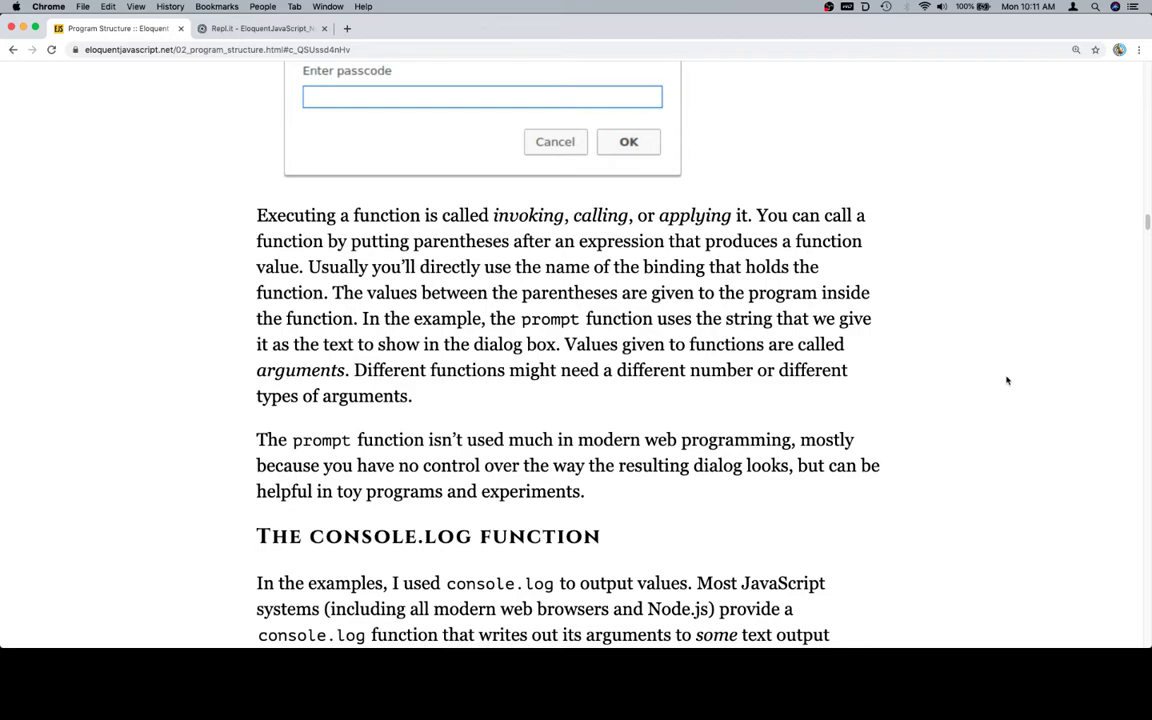
{"action": "scroll", "coordinate": [1007, 380], "scroll_direction": "up", "scroll_amount": 3}
{"action": "left_click_drag", "start_coordinate": [508, 118], "coordinate": [259, 118]}
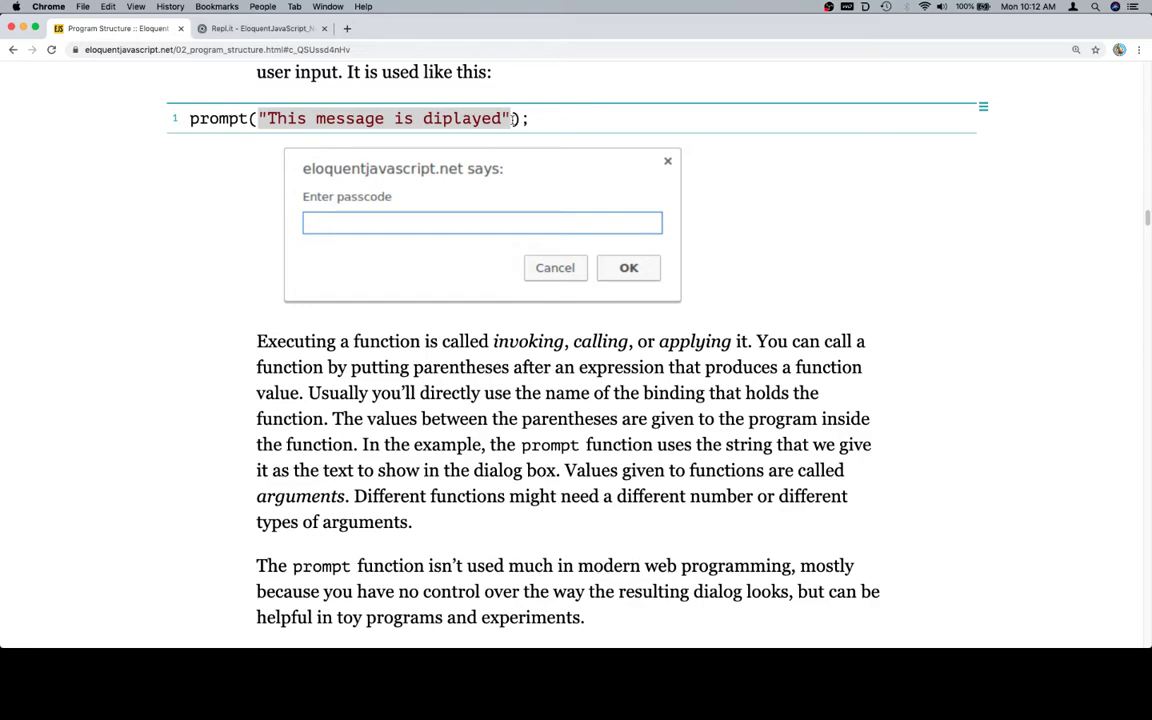
{"action": "scroll", "coordinate": [884, 421], "scroll_direction": "down", "scroll_amount": 2}
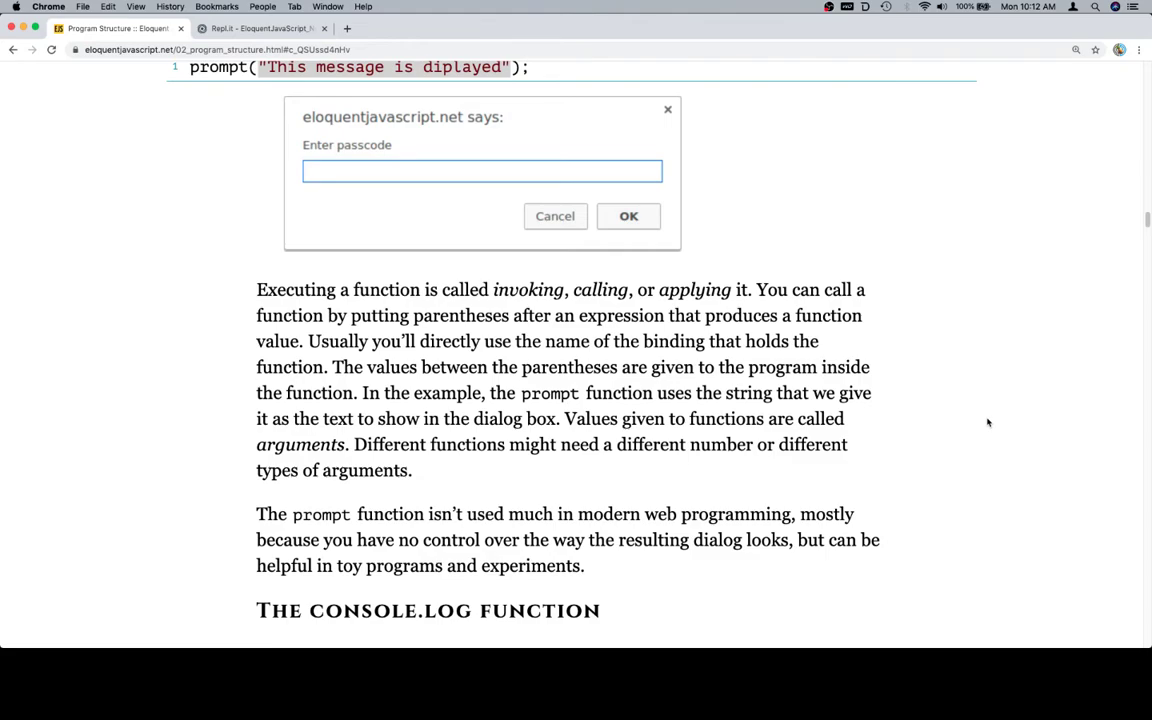
{"action": "scroll", "coordinate": [987, 422], "scroll_direction": "down", "scroll_amount": 4}
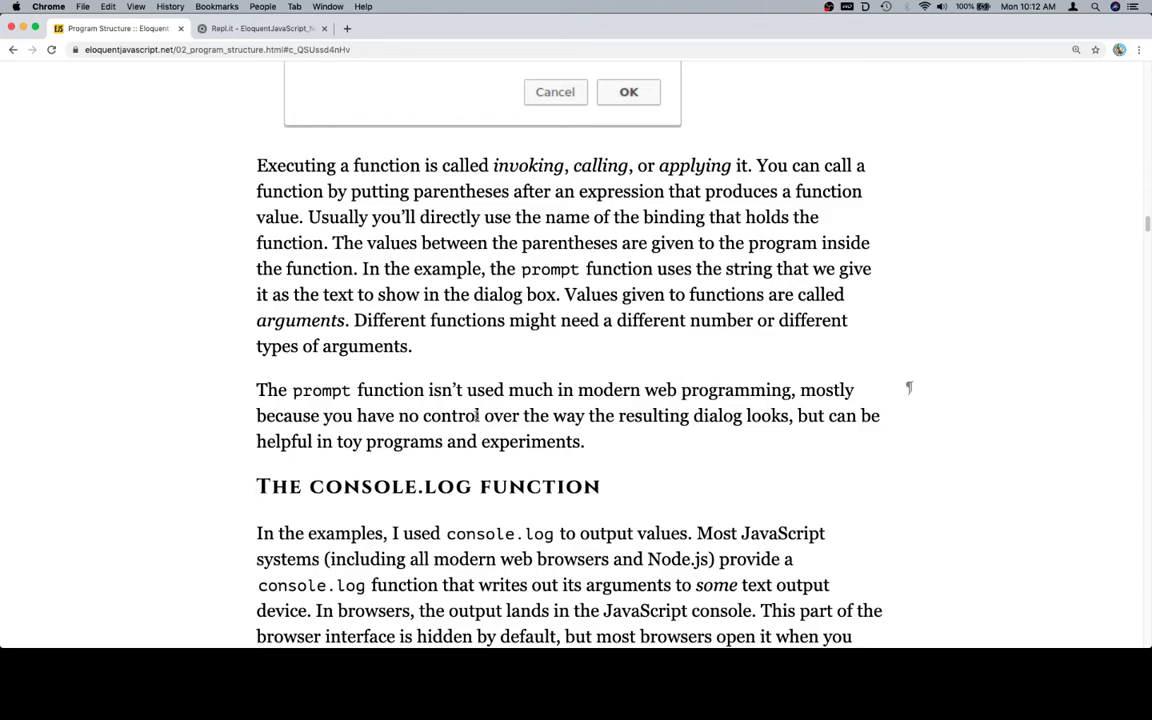
{"action": "scroll", "coordinate": [906, 358], "scroll_direction": "up", "scroll_amount": 2}
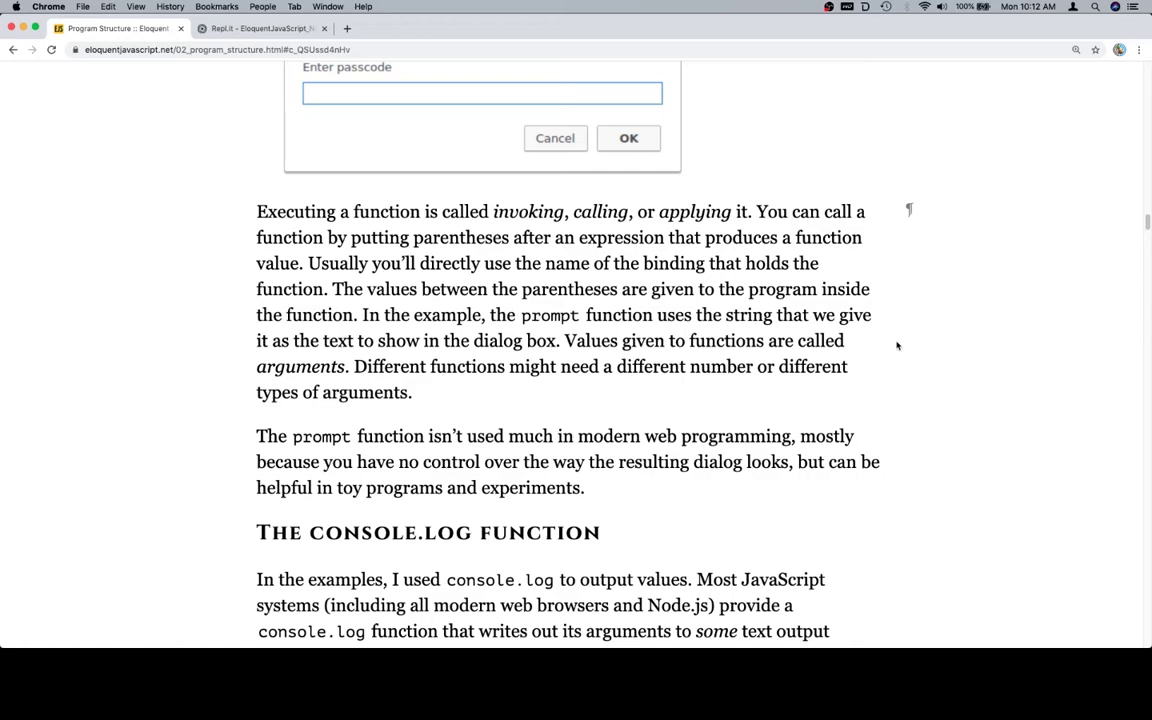
{"action": "scroll", "coordinate": [742, 300], "scroll_direction": "up", "scroll_amount": 1}
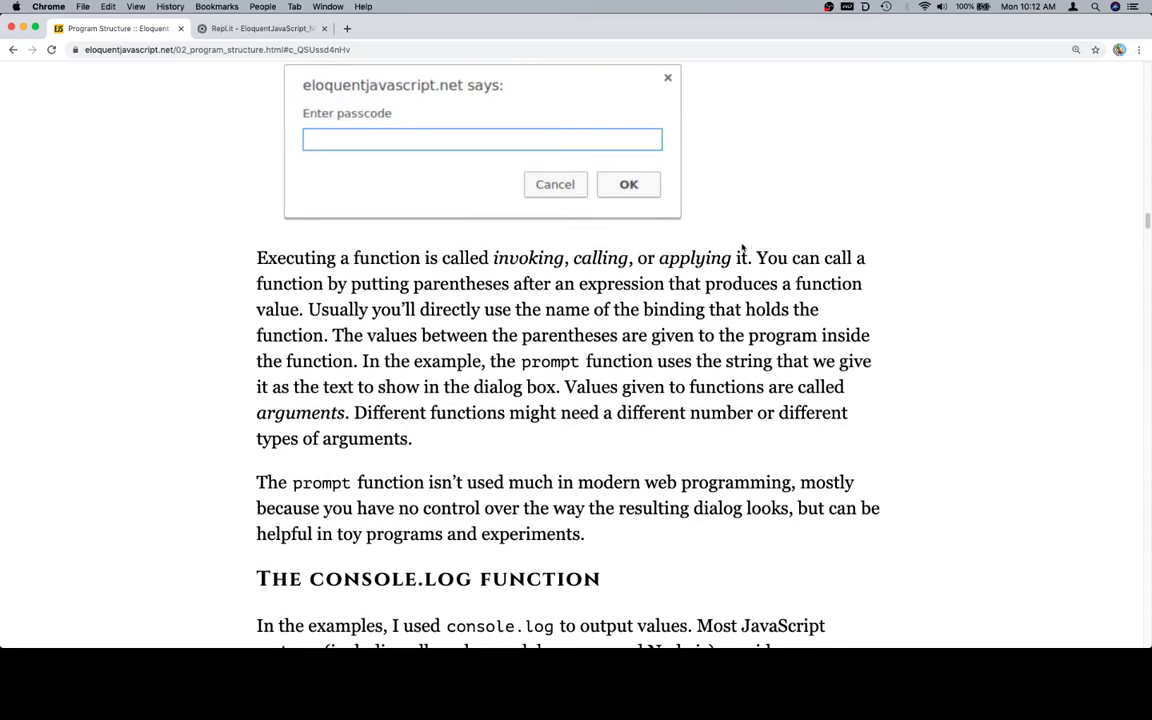